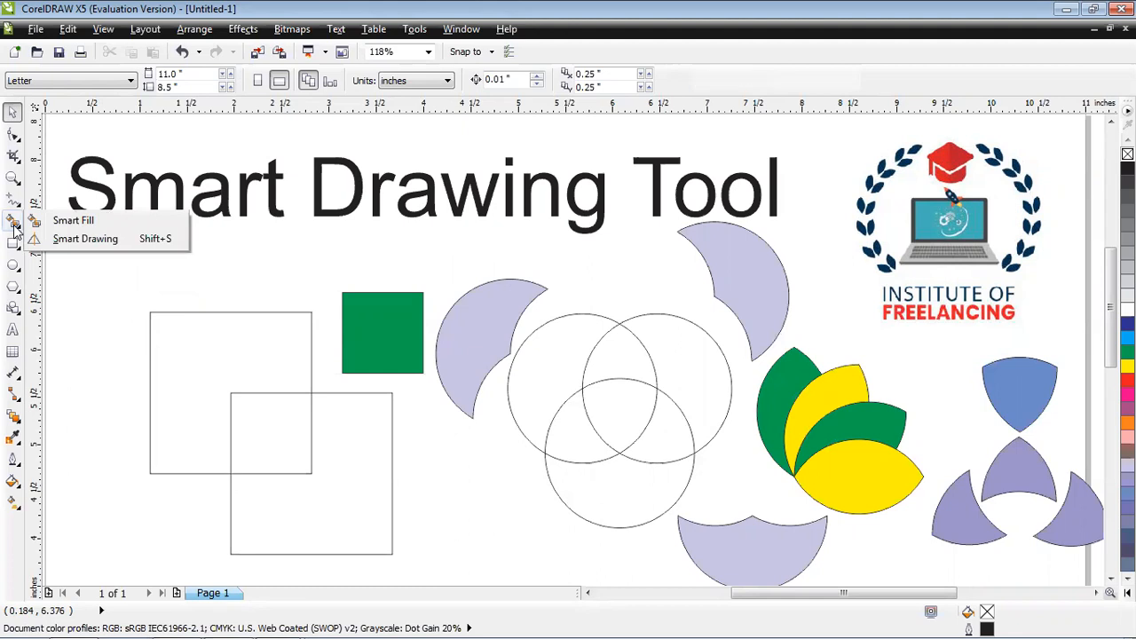
Draw a straight vertical line with the Smart Drawing tool between the two intersection points of the upper circles.
{"action": "left_click", "coordinate": [80, 240]}
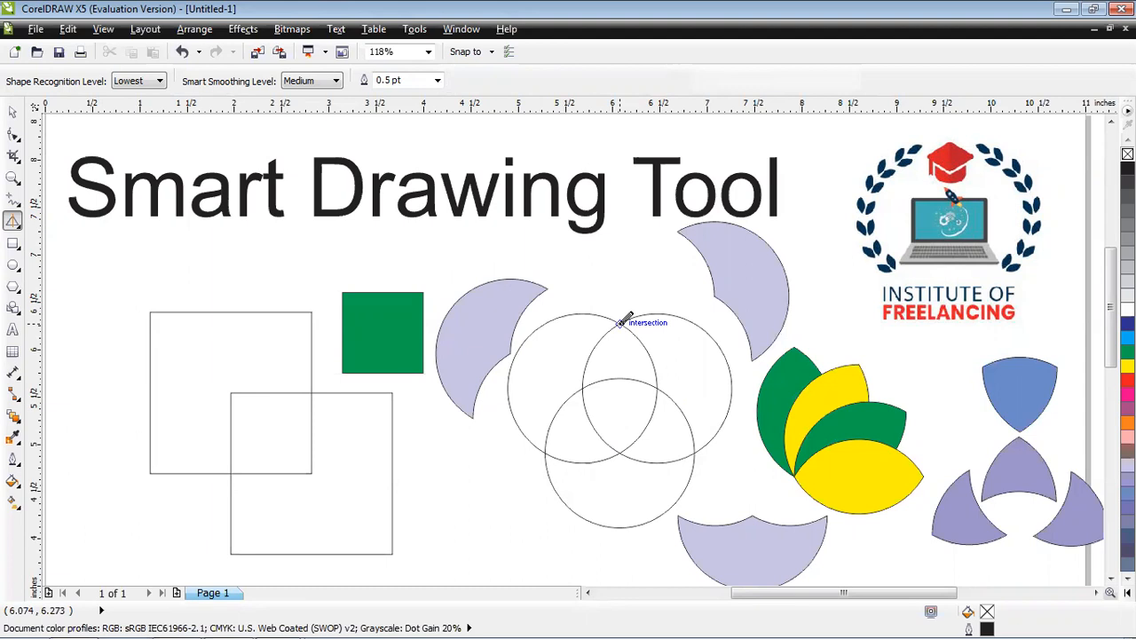
{"action": "left_click_drag", "start_coordinate": [621, 322], "coordinate": [621, 452]}
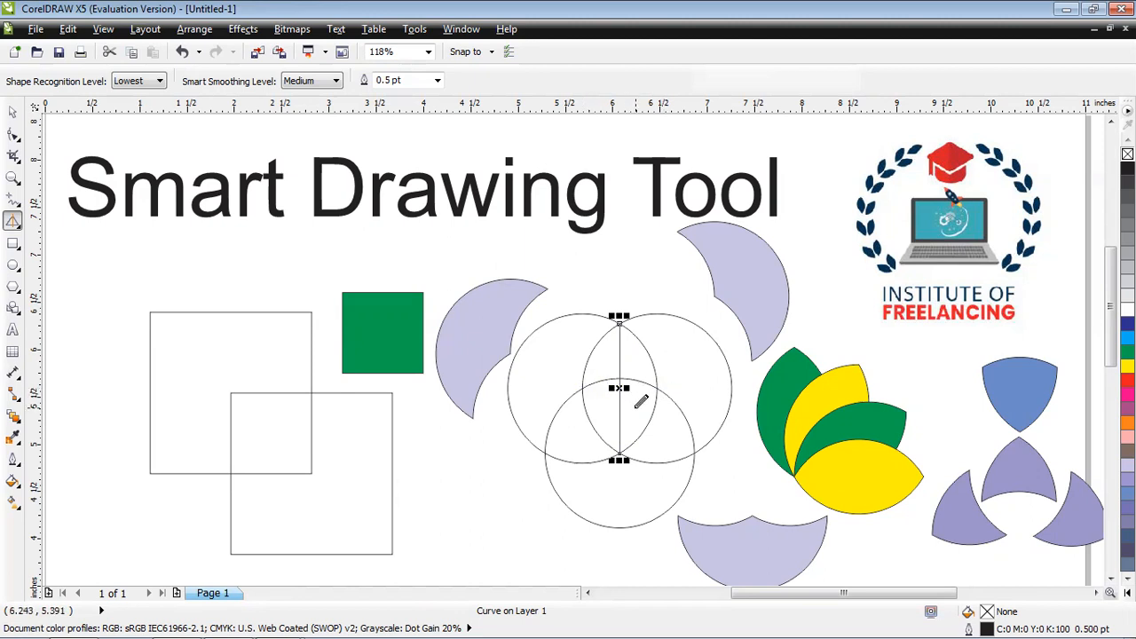
Try tracing the lower circle's top arc between the overlap's two sides at Medium smoothing, and delete the traced curve.
{"action": "scroll", "coordinate": [640, 401], "scroll_direction": "up", "scroll_amount": 3}
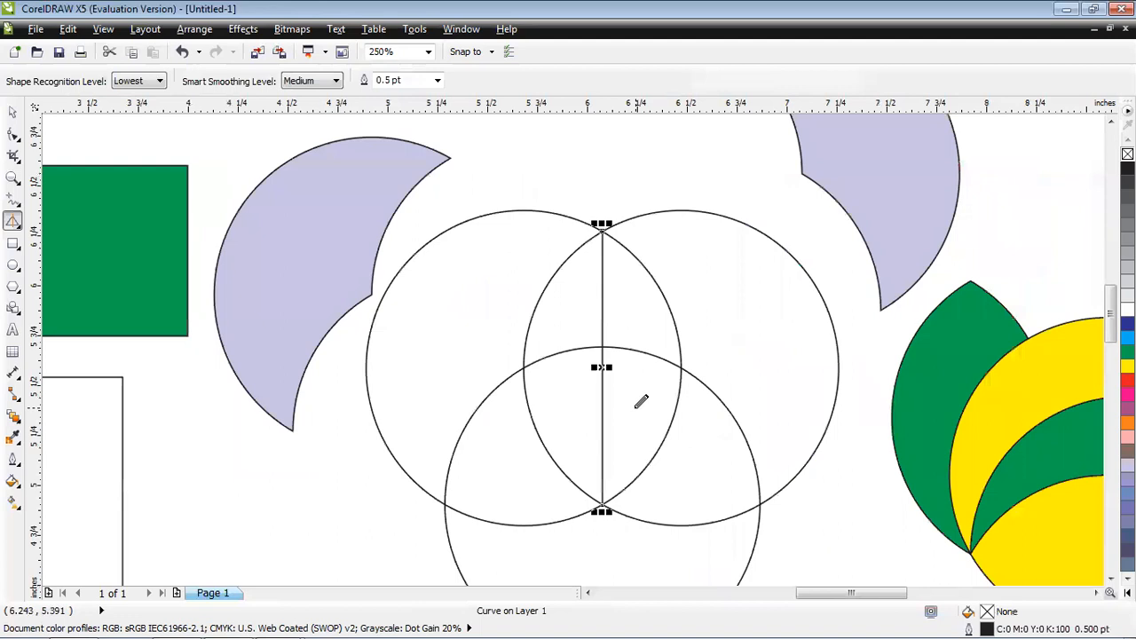
{"action": "scroll", "coordinate": [641, 401], "scroll_direction": "up", "scroll_amount": 2}
{"action": "mouse_move", "coordinate": [414, 324]}
{"action": "left_mouse_down"}
{"action": "mouse_move", "coordinate": [515, 291]}
{"action": "mouse_move", "coordinate": [582, 285]}
{"action": "mouse_move", "coordinate": [649, 295]}
{"action": "mouse_move", "coordinate": [725, 327]}
{"action": "left_mouse_up"}
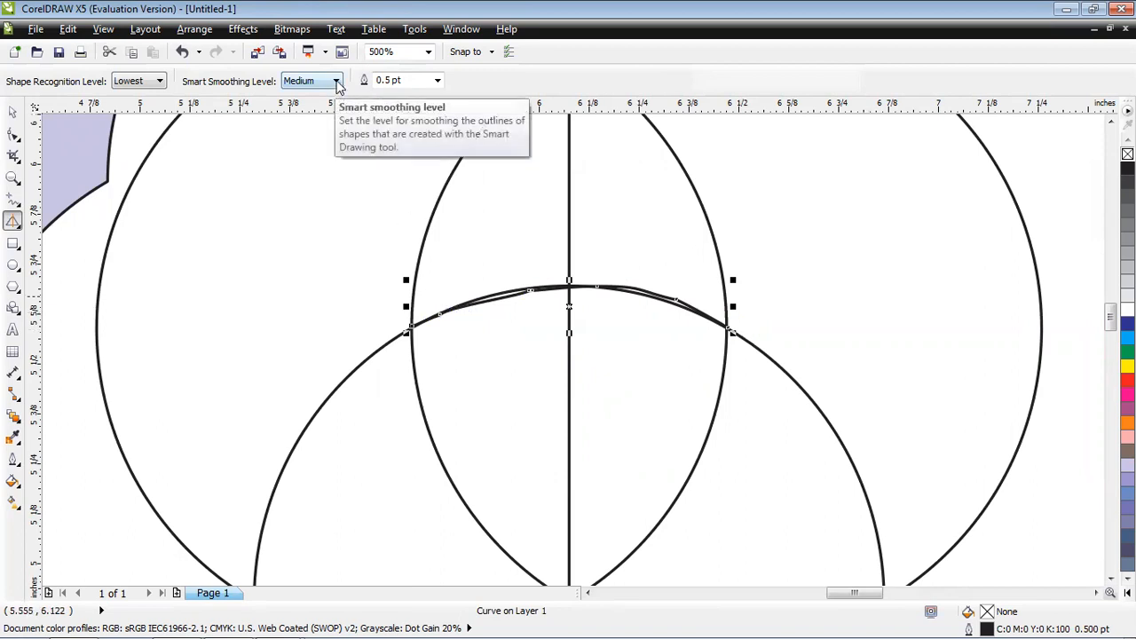
{"action": "key", "text": "Delete"}
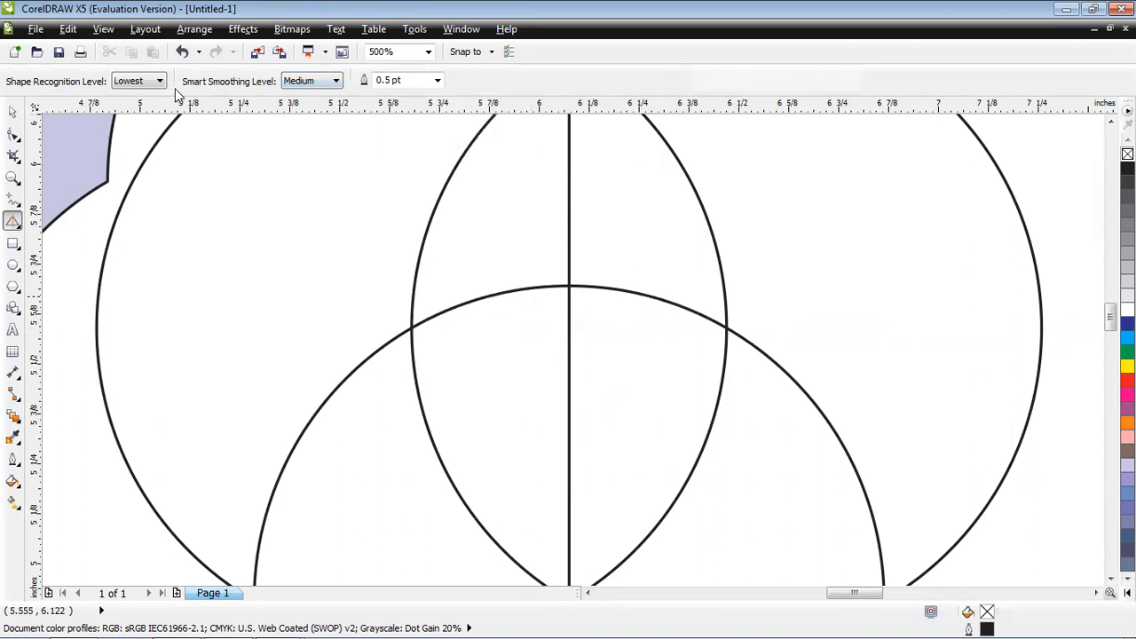
Try tracing the same arc with the smart smoothing level set to Lowest, and undo the traced curve.
{"action": "left_click", "coordinate": [337, 80]}
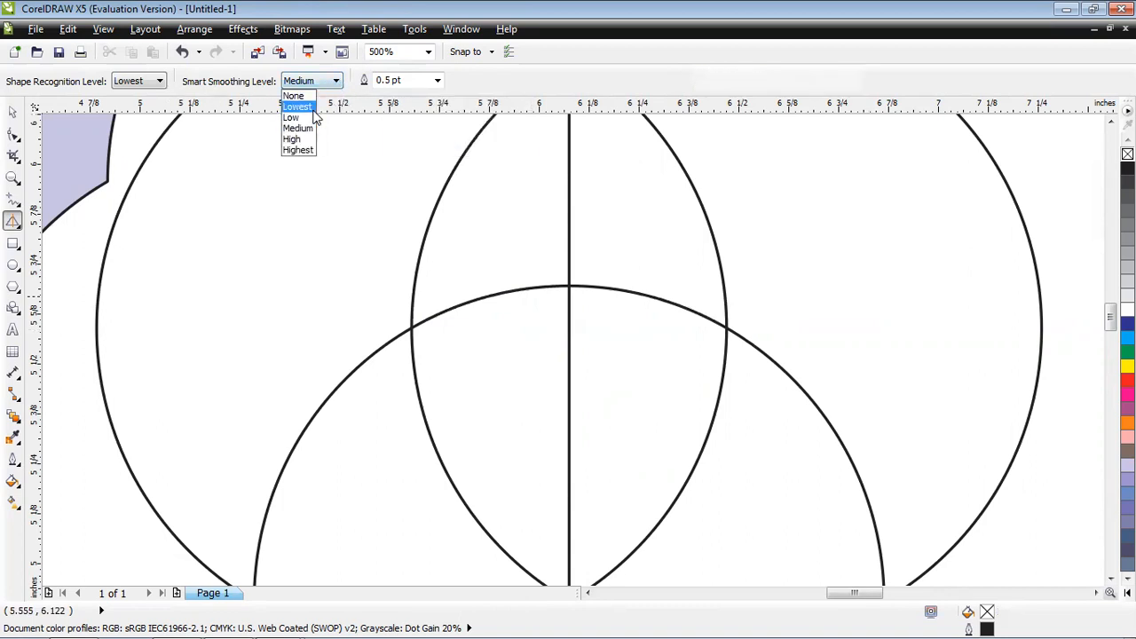
{"action": "left_click", "coordinate": [313, 110]}
{"action": "mouse_move", "coordinate": [411, 327]}
{"action": "left_mouse_down"}
{"action": "mouse_move", "coordinate": [482, 299]}
{"action": "mouse_move", "coordinate": [589, 282]}
{"action": "mouse_move", "coordinate": [659, 284]}
{"action": "mouse_move", "coordinate": [737, 321]}
{"action": "left_mouse_up"}
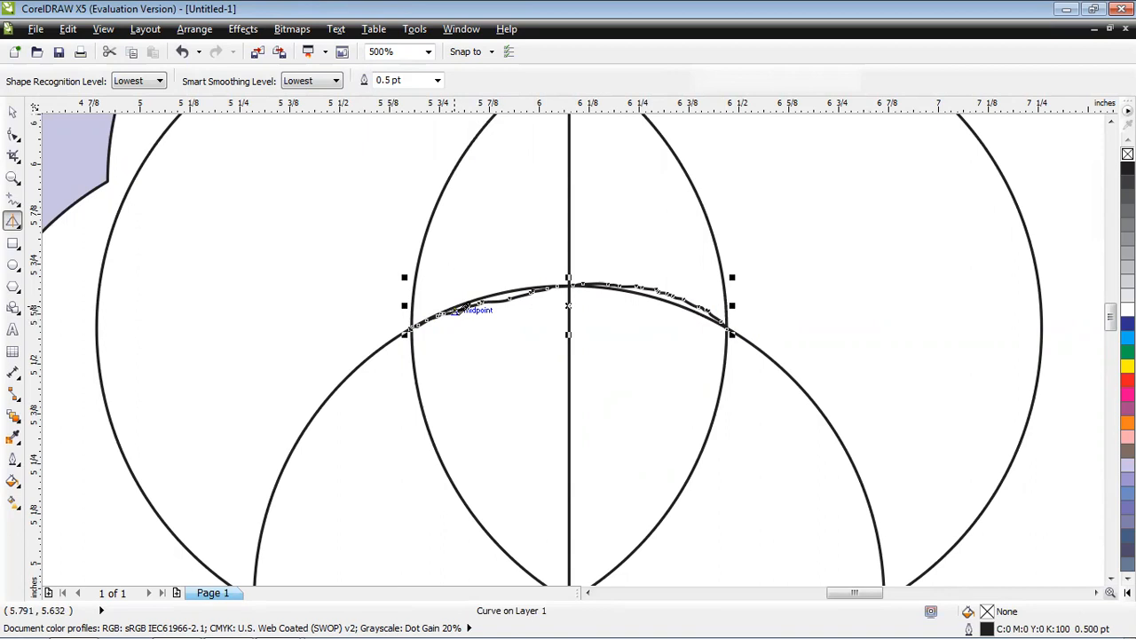
{"action": "key", "text": "ctrl+z"}
Set the smart smoothing level to Highest and draw a stroke across the overlap between the lower circle's arc ends.
{"action": "left_click", "coordinate": [321, 84]}
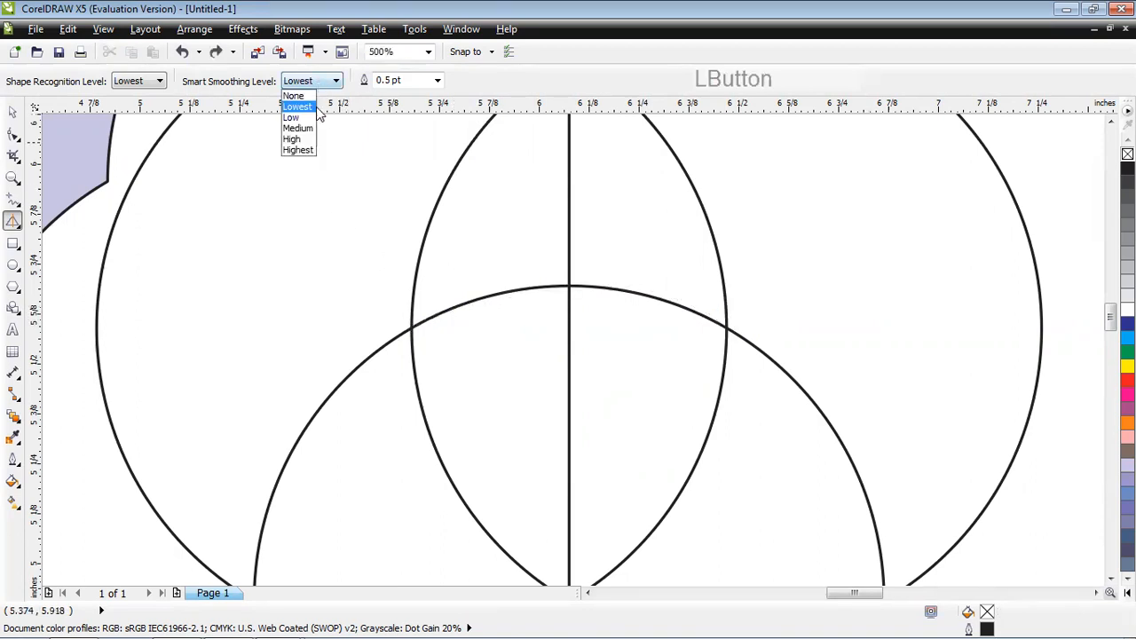
{"action": "left_click", "coordinate": [298, 150]}
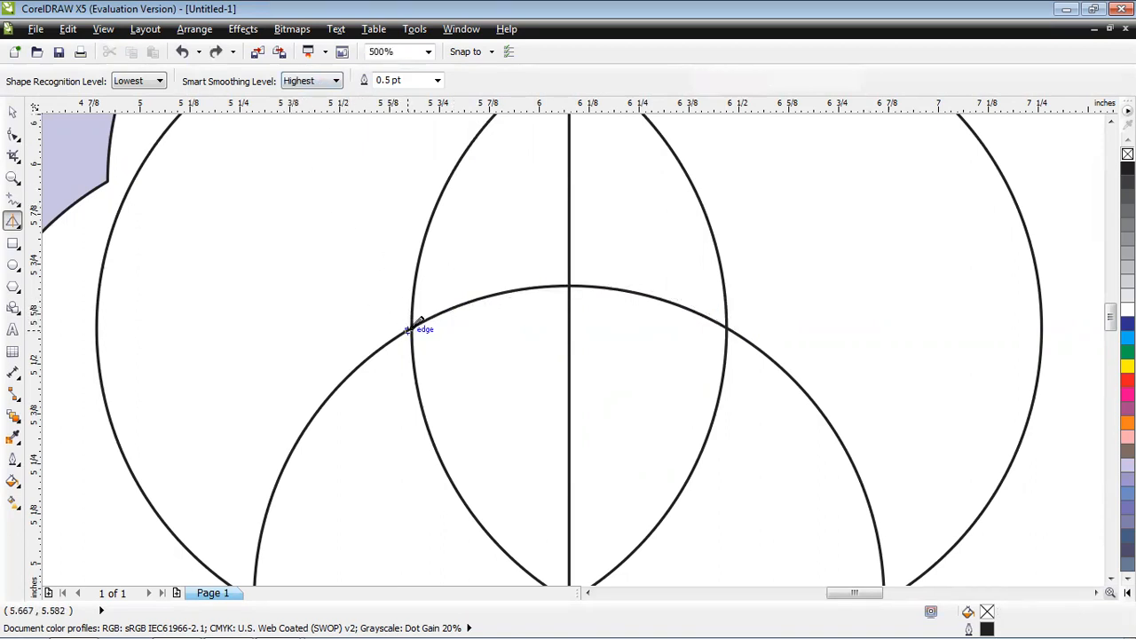
{"action": "mouse_move", "coordinate": [410, 327]}
{"action": "left_mouse_down"}
{"action": "mouse_move", "coordinate": [499, 315]}
{"action": "mouse_move", "coordinate": [725, 320]}
{"action": "left_mouse_up"}
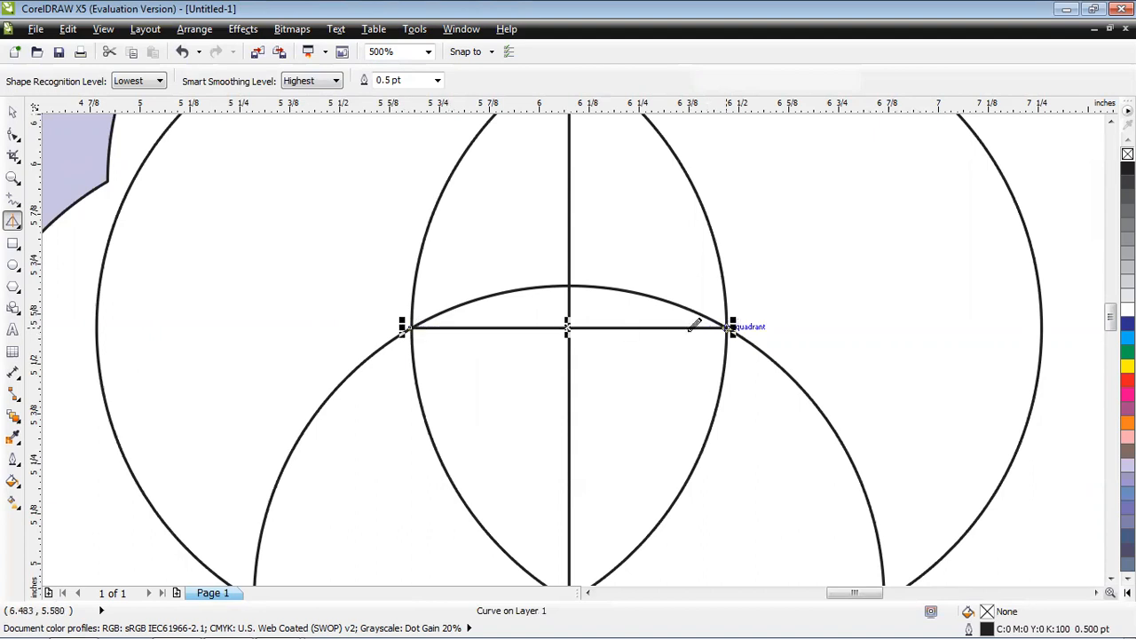
Move the straight stroke down, away from the arc, to inspect it, and delete it.
{"action": "left_click", "coordinate": [12, 112]}
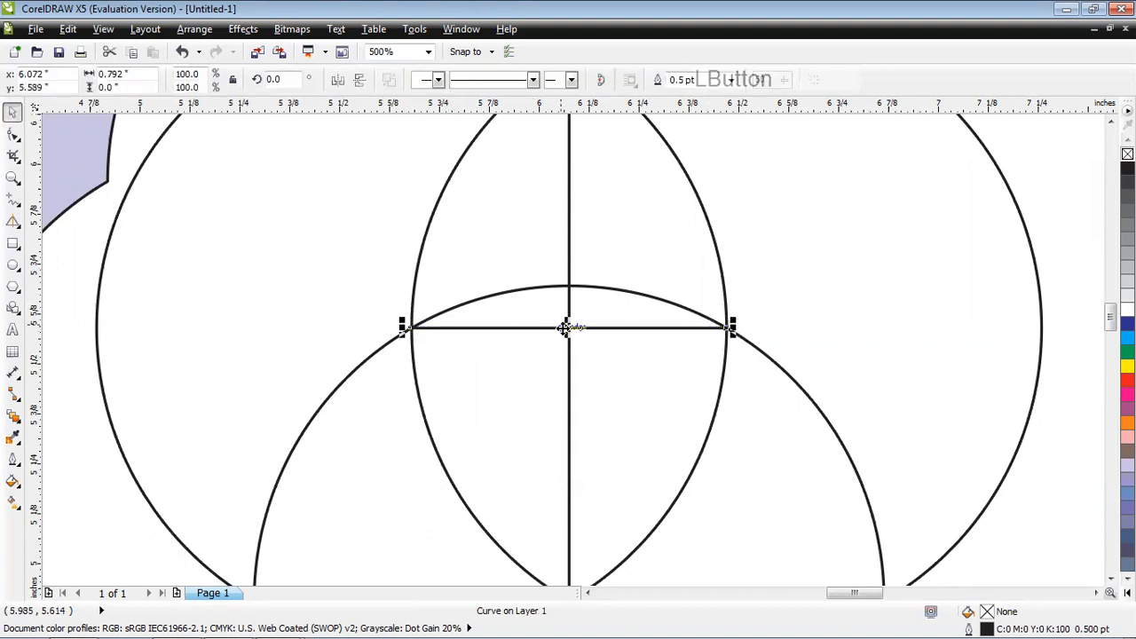
{"action": "left_click_drag", "start_coordinate": [564, 329], "coordinate": [563, 380]}
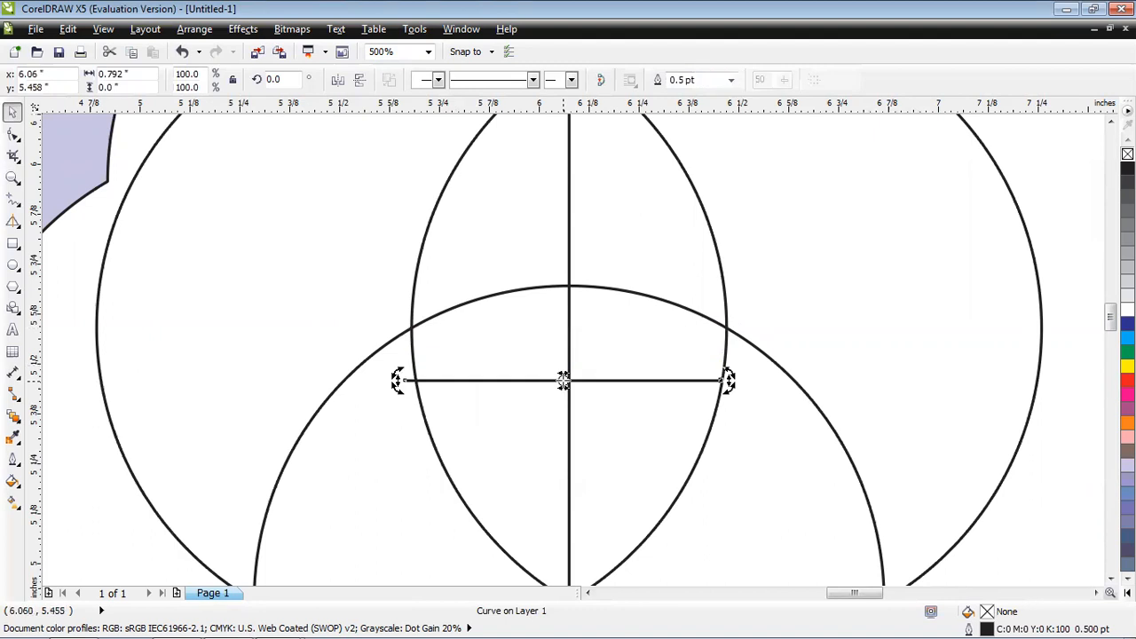
{"action": "left_click", "coordinate": [480, 327]}
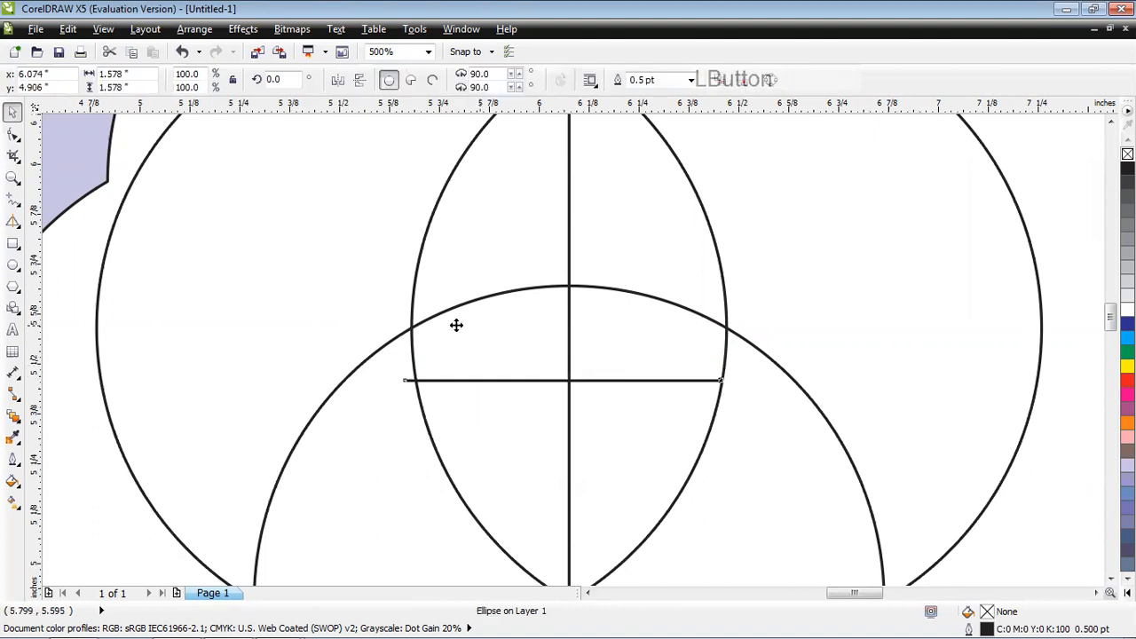
{"action": "left_click", "coordinate": [64, 238]}
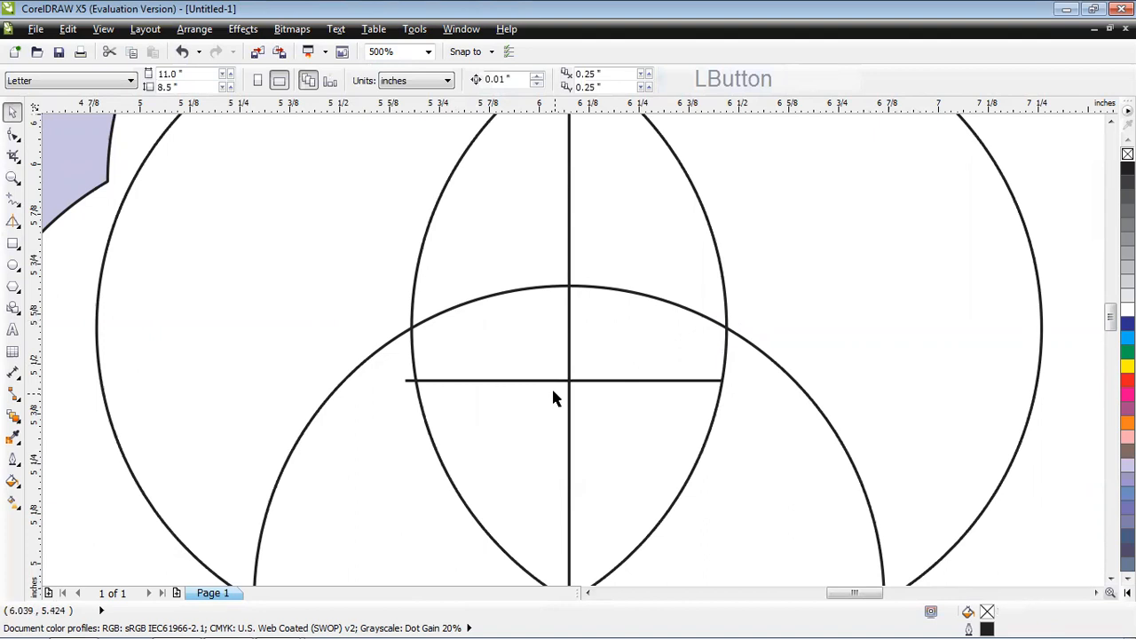
{"action": "left_click", "coordinate": [553, 384]}
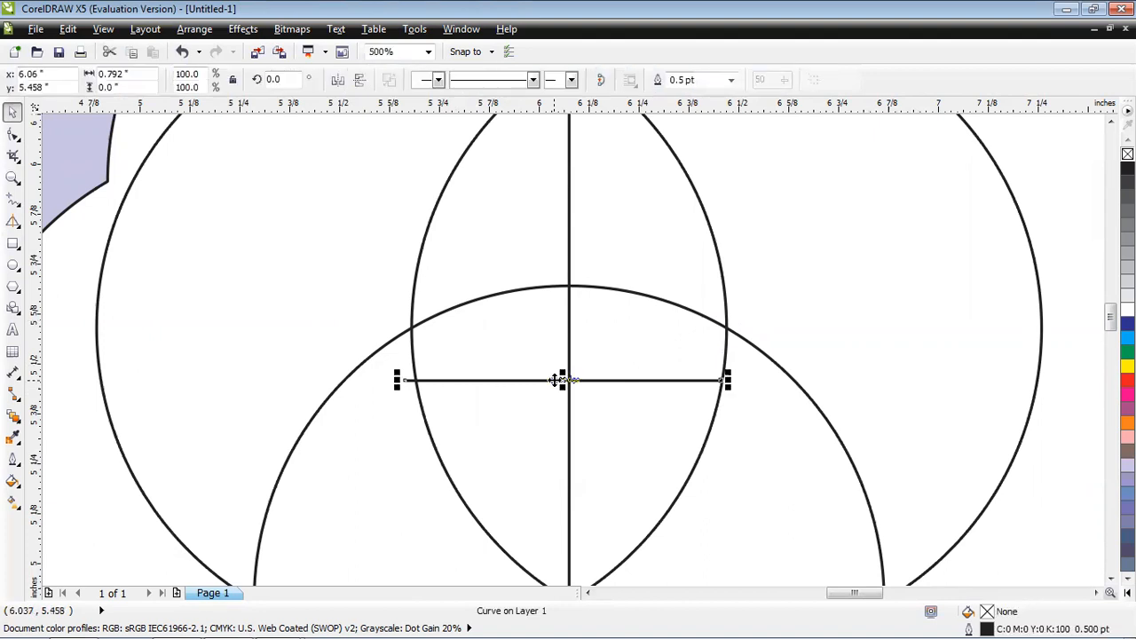
{"action": "key", "text": "Delete"}
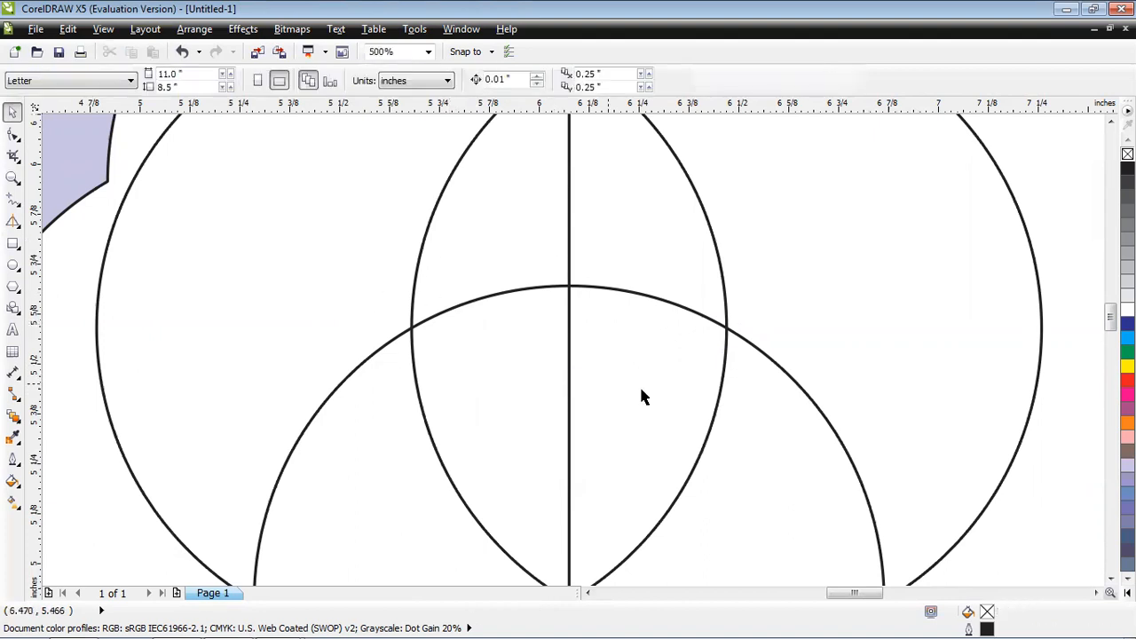
Try tracing the lower circle's arc again with the Smart Drawing tool at Highest smoothing, and delete the result.
{"action": "left_click", "coordinate": [13, 222]}
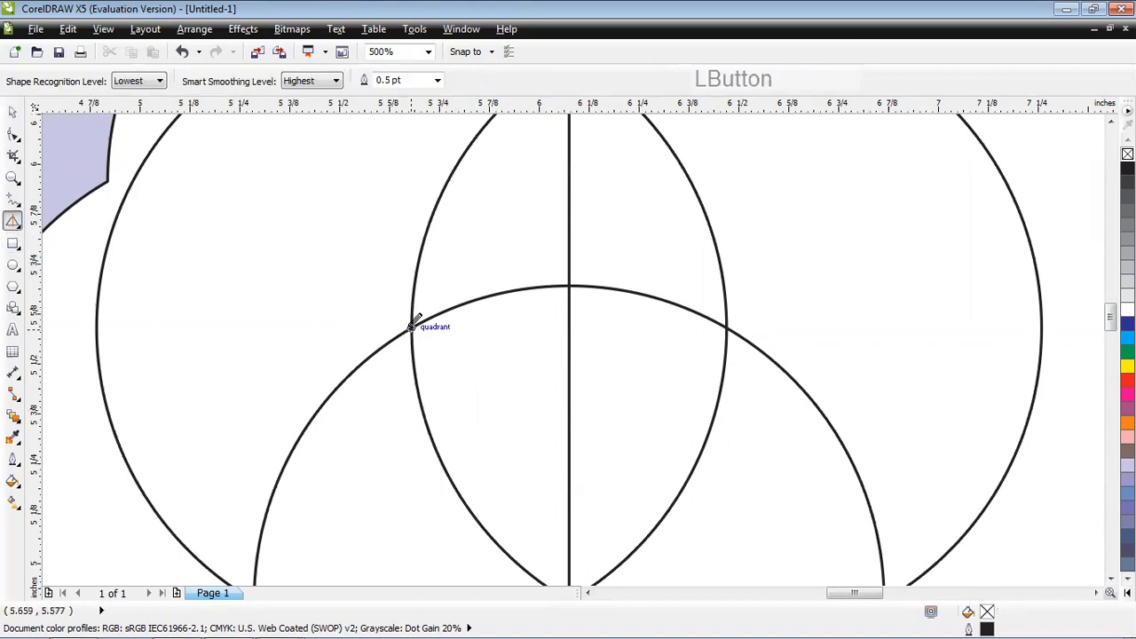
{"action": "mouse_move", "coordinate": [414, 327]}
{"action": "left_mouse_down"}
{"action": "mouse_move", "coordinate": [444, 304]}
{"action": "mouse_move", "coordinate": [572, 287]}
{"action": "mouse_move", "coordinate": [738, 325]}
{"action": "left_mouse_up"}
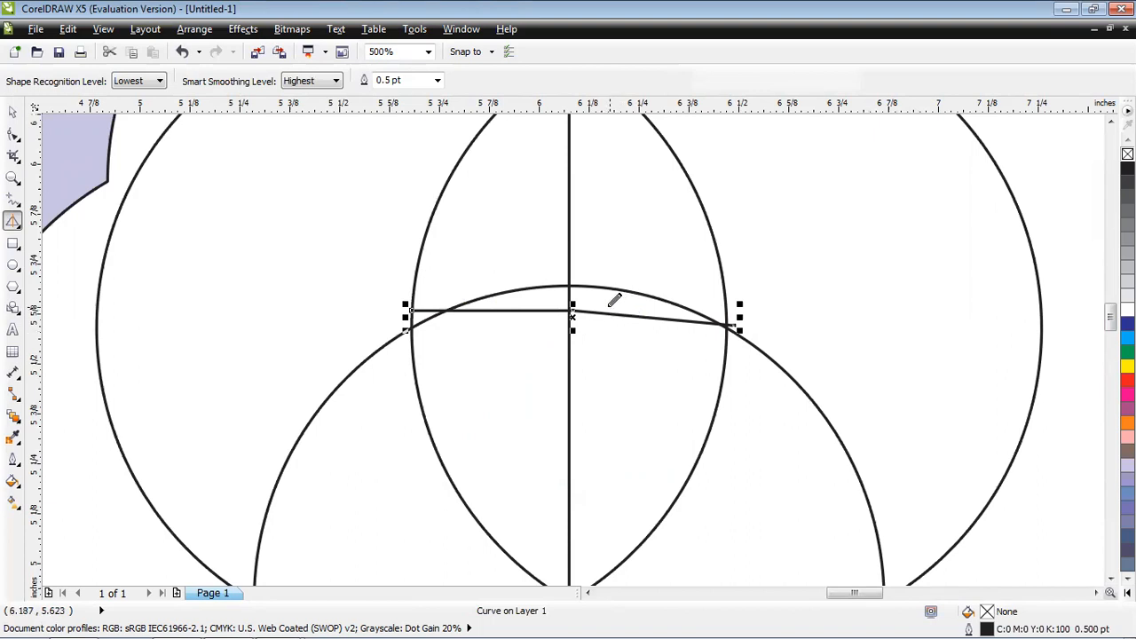
{"action": "key", "text": "Delete"}
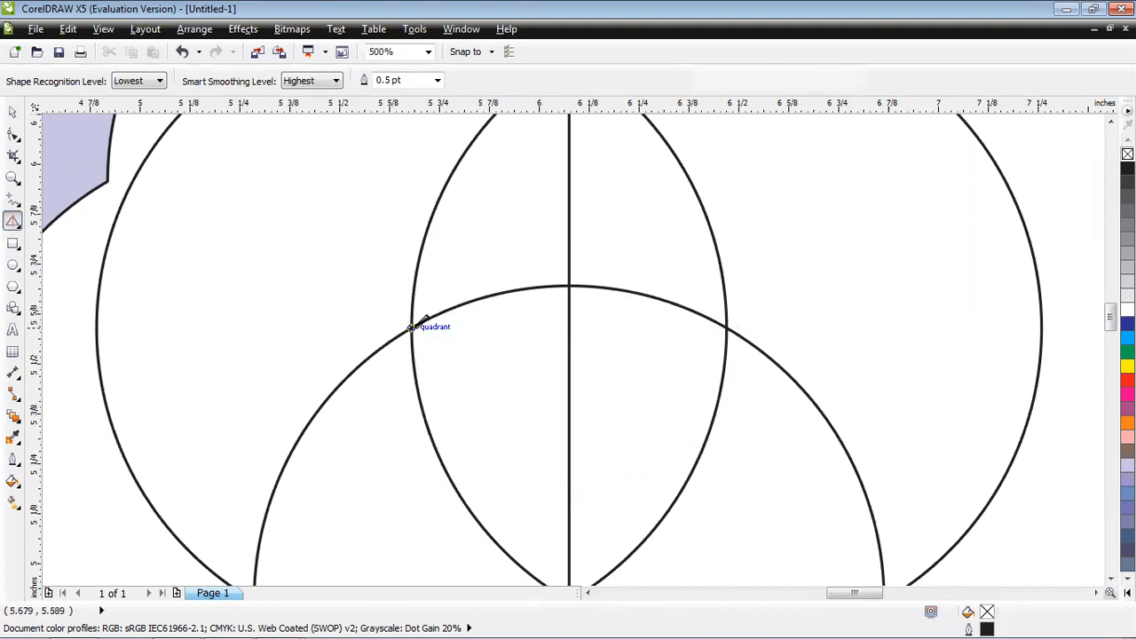
Retrace the lower circle's arc at Highest smoothing, move the curve below the arc to inspect it, and delete it.
{"action": "mouse_move", "coordinate": [410, 327]}
{"action": "left_mouse_down"}
{"action": "mouse_move", "coordinate": [462, 303]}
{"action": "mouse_move", "coordinate": [562, 285]}
{"action": "mouse_move", "coordinate": [630, 286]}
{"action": "mouse_move", "coordinate": [727, 327]}
{"action": "left_mouse_up"}
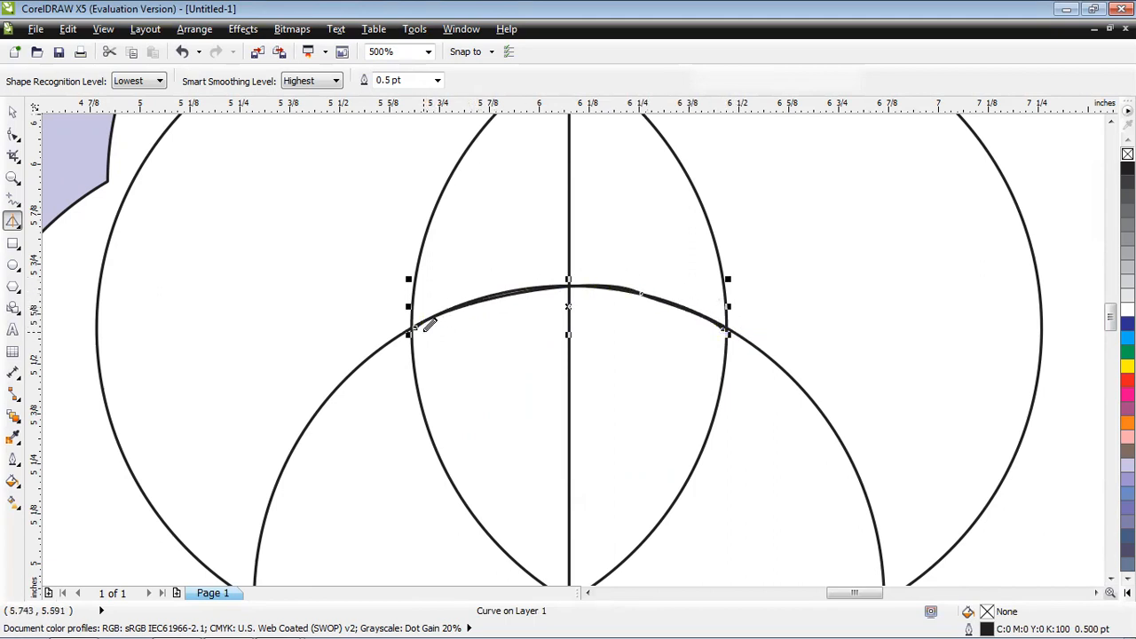
{"action": "left_click", "coordinate": [12, 111]}
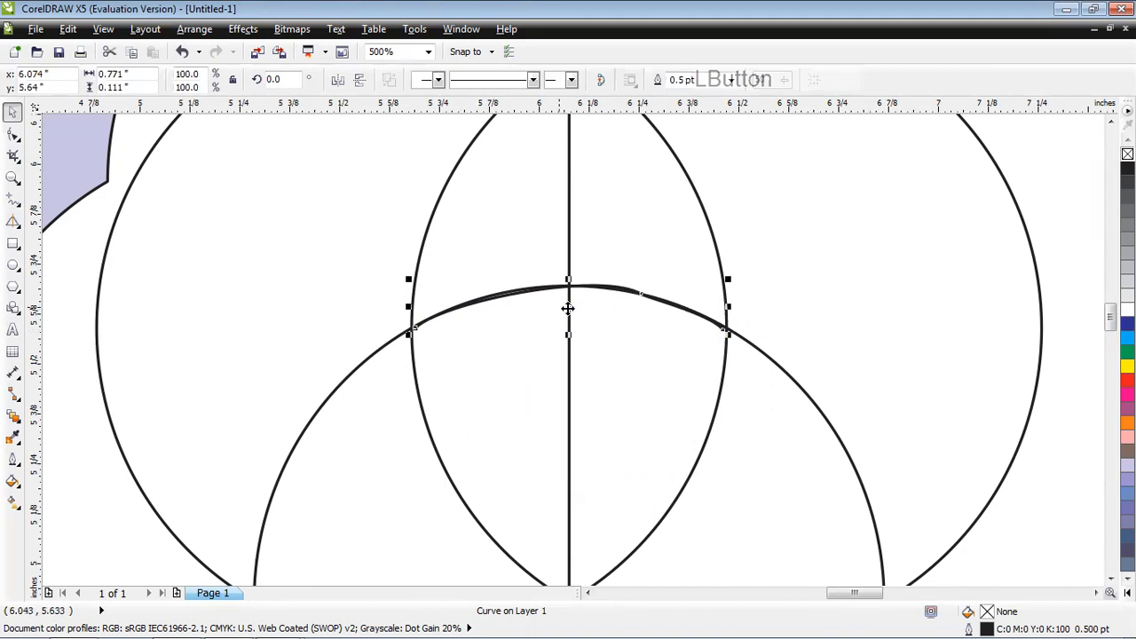
{"action": "left_click_drag", "start_coordinate": [572, 335], "coordinate": [609, 347]}
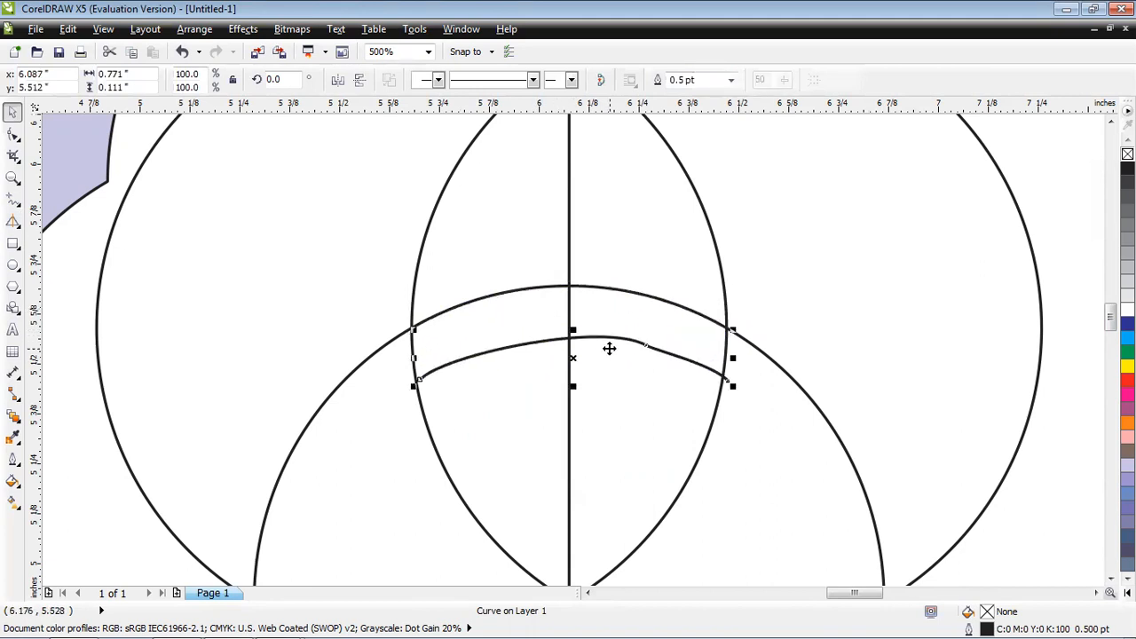
{"action": "key", "text": "Delete"}
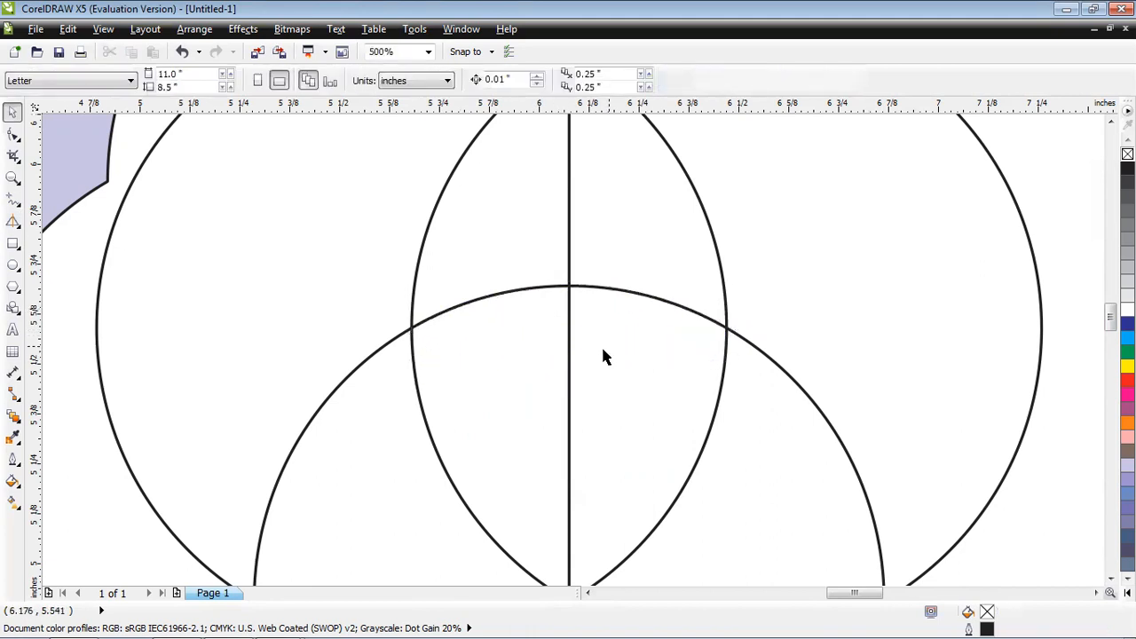
Sketch a closed triangle with the Smart Drawing tool in the empty area between the squares and the three circles.
{"action": "scroll", "coordinate": [575, 401], "scroll_direction": "down", "scroll_amount": 1}
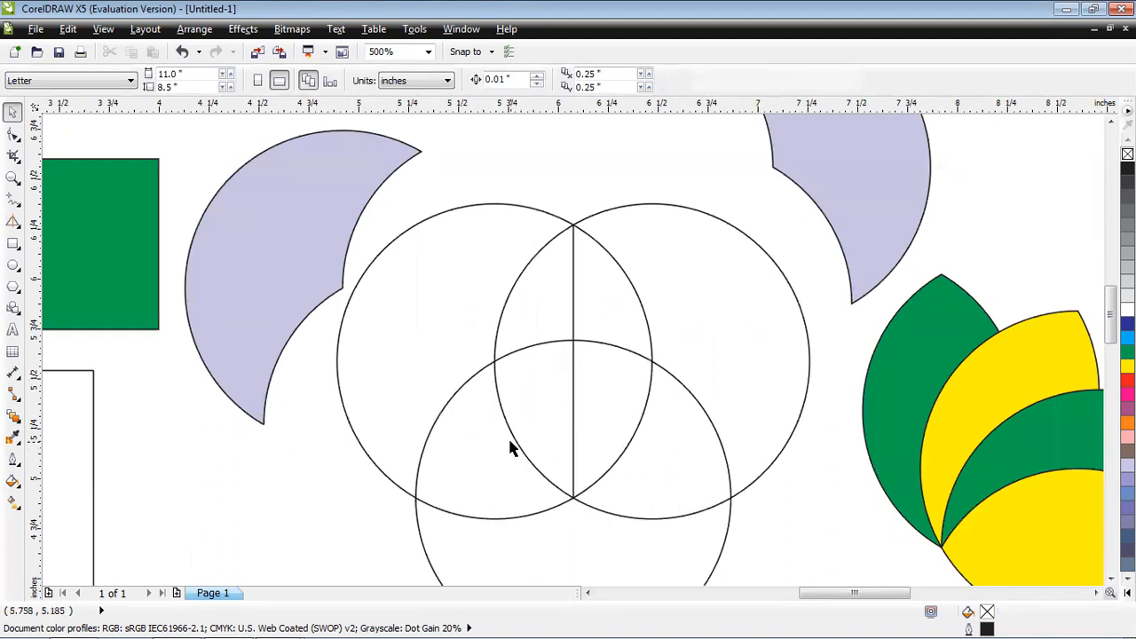
{"action": "left_click", "coordinate": [13, 178]}
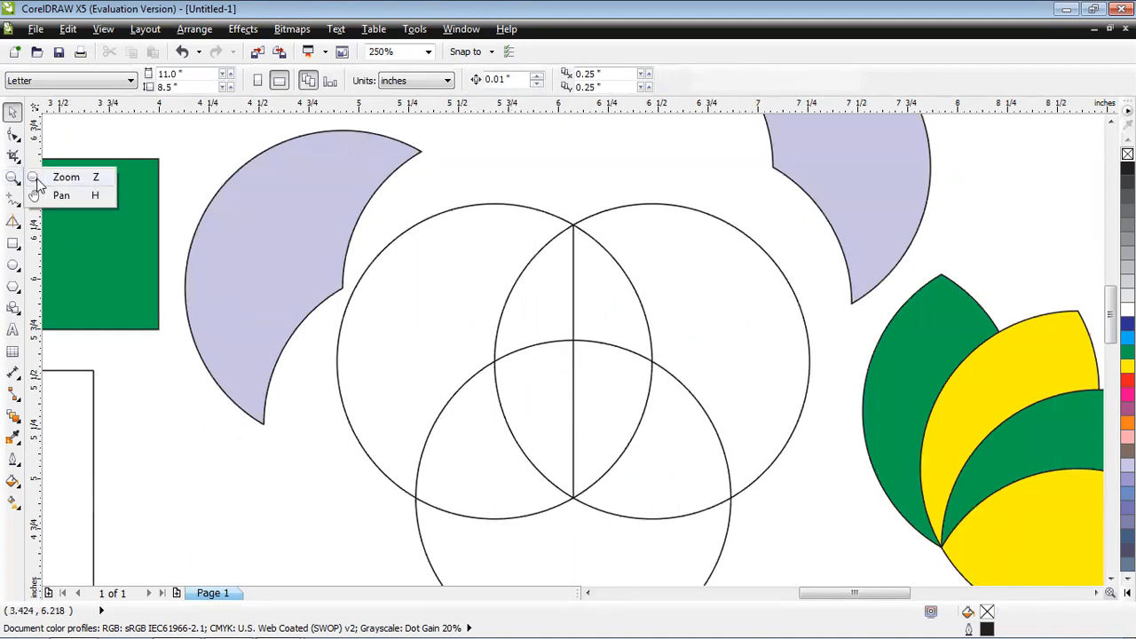
{"action": "left_click", "coordinate": [55, 197]}
{"action": "left_click_drag", "start_coordinate": [291, 373], "coordinate": [467, 142]}
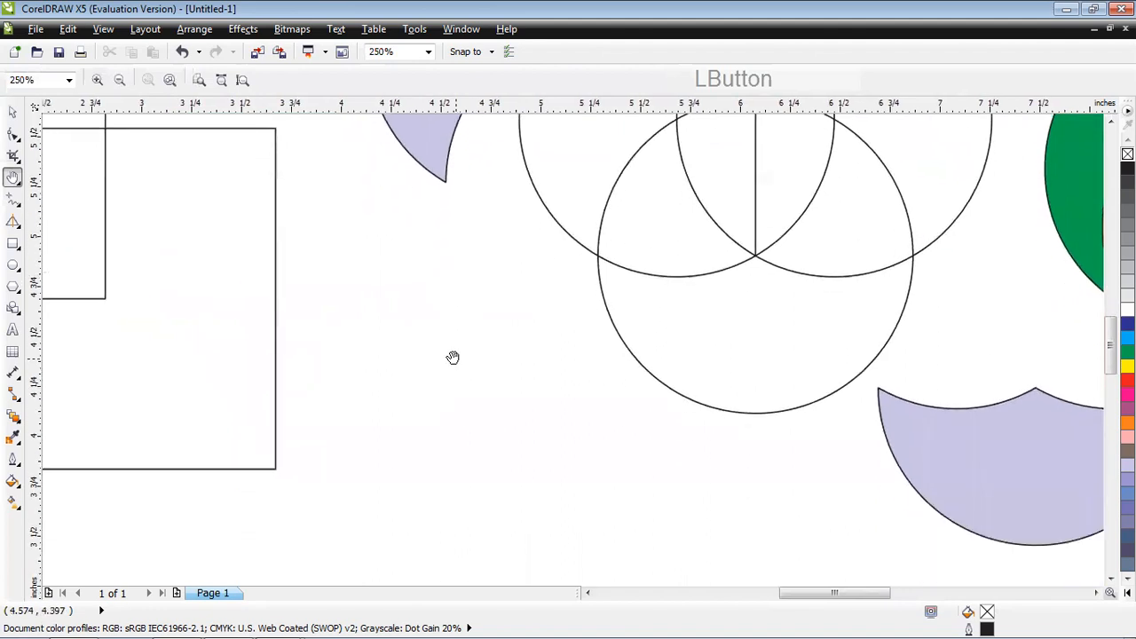
{"action": "left_click", "coordinate": [12, 221]}
{"action": "mouse_move", "coordinate": [410, 399]}
{"action": "left_mouse_down"}
{"action": "mouse_move", "coordinate": [468, 287]}
{"action": "mouse_move", "coordinate": [532, 410]}
{"action": "mouse_move", "coordinate": [405, 407]}
{"action": "left_mouse_up"}
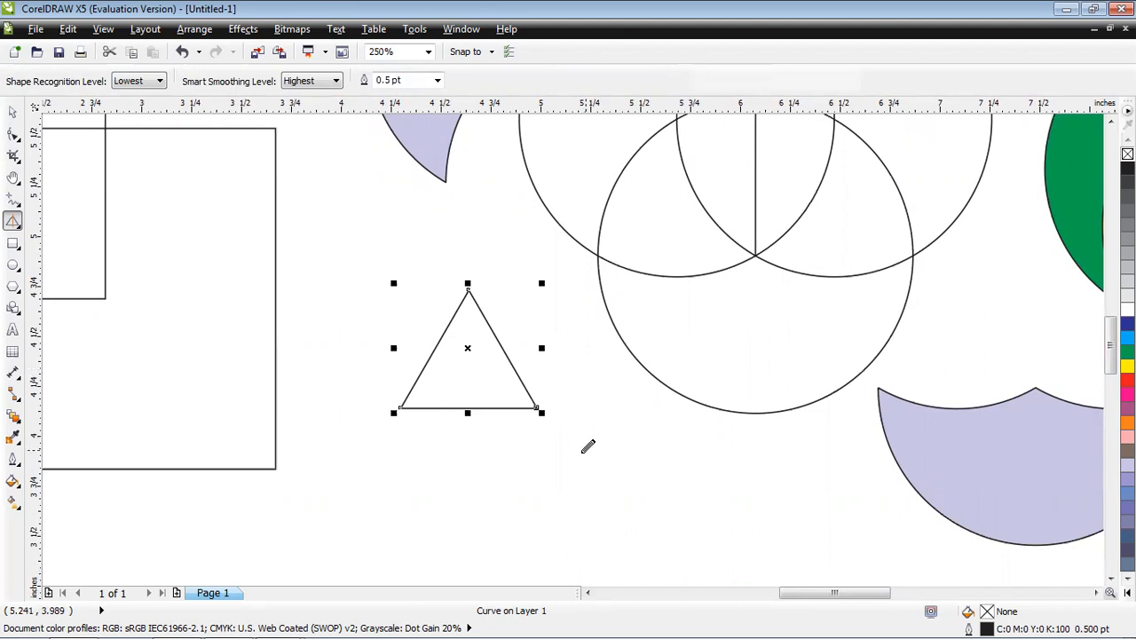
Sketch a small circle to the lower right of the triangle and a rectangle about 0.78 by 0.5 inches below the triangle.
{"action": "mouse_move", "coordinate": [584, 449]}
{"action": "left_mouse_down"}
{"action": "mouse_move", "coordinate": [627, 414]}
{"action": "mouse_move", "coordinate": [671, 456]}
{"action": "mouse_move", "coordinate": [671, 507]}
{"action": "mouse_move", "coordinate": [636, 525]}
{"action": "mouse_move", "coordinate": [602, 519]}
{"action": "mouse_move", "coordinate": [575, 482]}
{"action": "mouse_move", "coordinate": [585, 447]}
{"action": "left_mouse_up"}
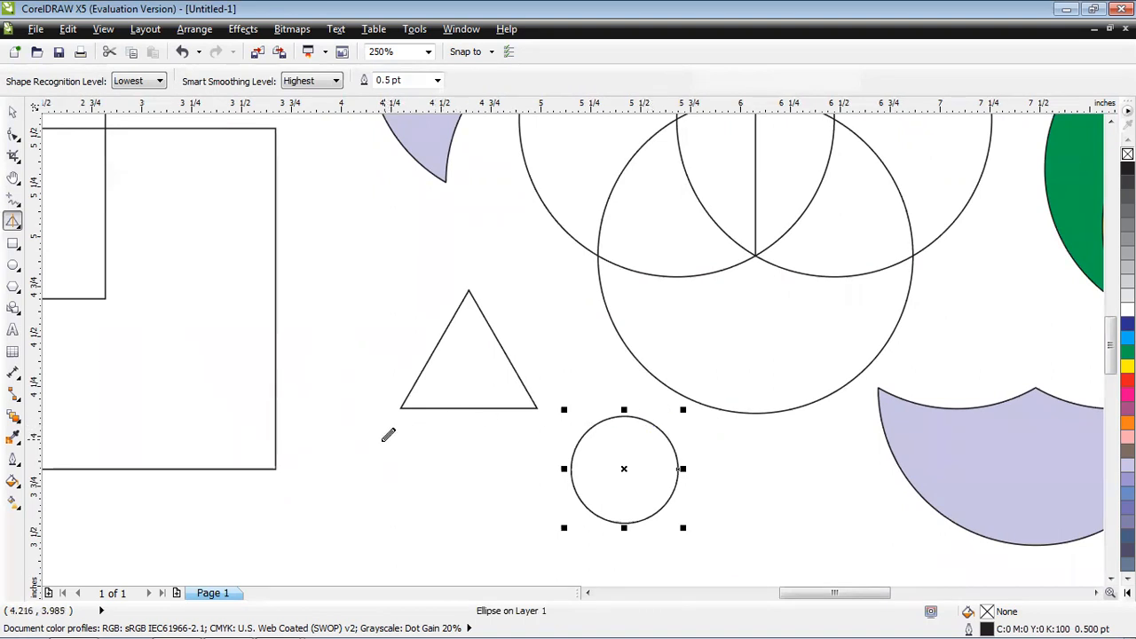
{"action": "mouse_move", "coordinate": [378, 438]}
{"action": "left_mouse_down"}
{"action": "mouse_move", "coordinate": [493, 451]}
{"action": "mouse_move", "coordinate": [512, 530]}
{"action": "mouse_move", "coordinate": [360, 543]}
{"action": "mouse_move", "coordinate": [381, 440]}
{"action": "left_mouse_up"}
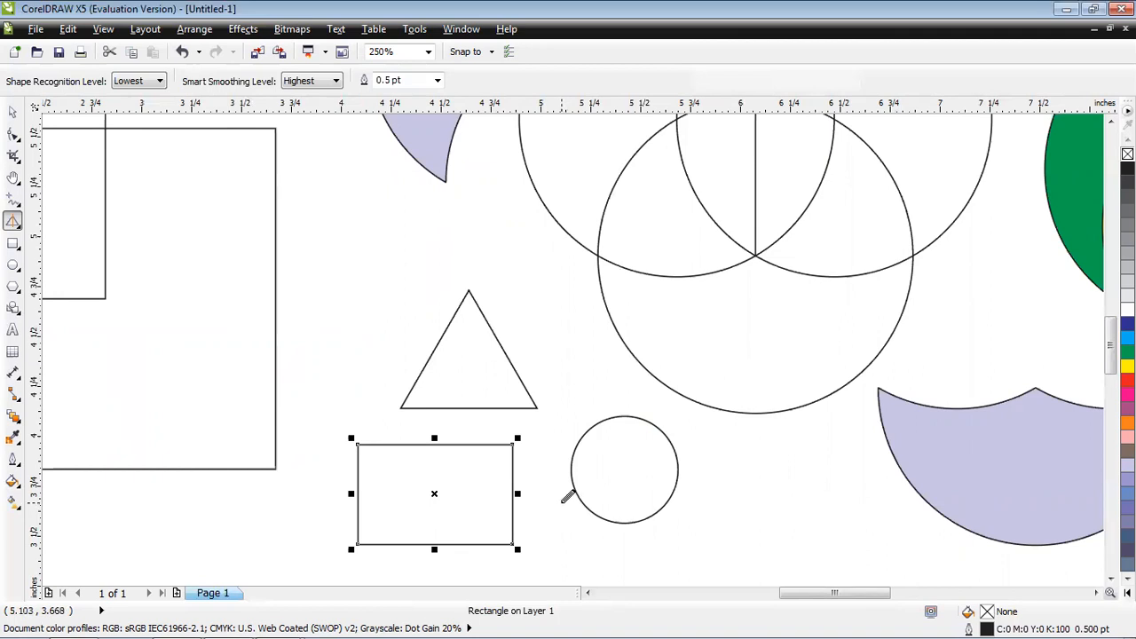
{"action": "scroll", "coordinate": [568, 496], "scroll_direction": "down", "scroll_amount": 3}
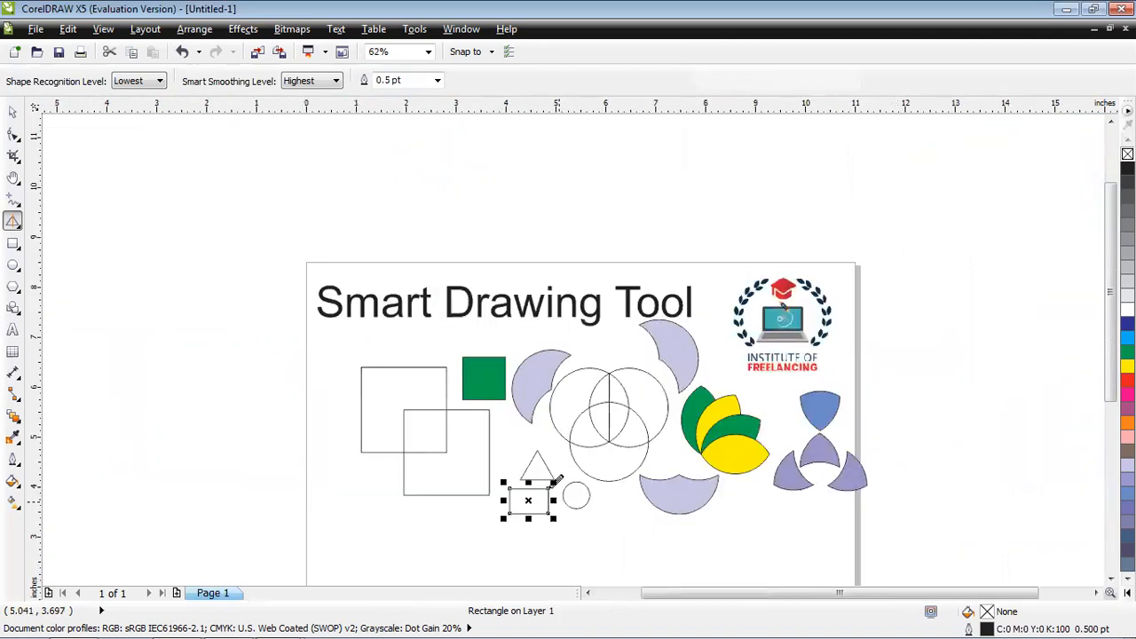
{"action": "left_click", "coordinate": [17, 185]}
{"action": "left_click", "coordinate": [63, 177]}
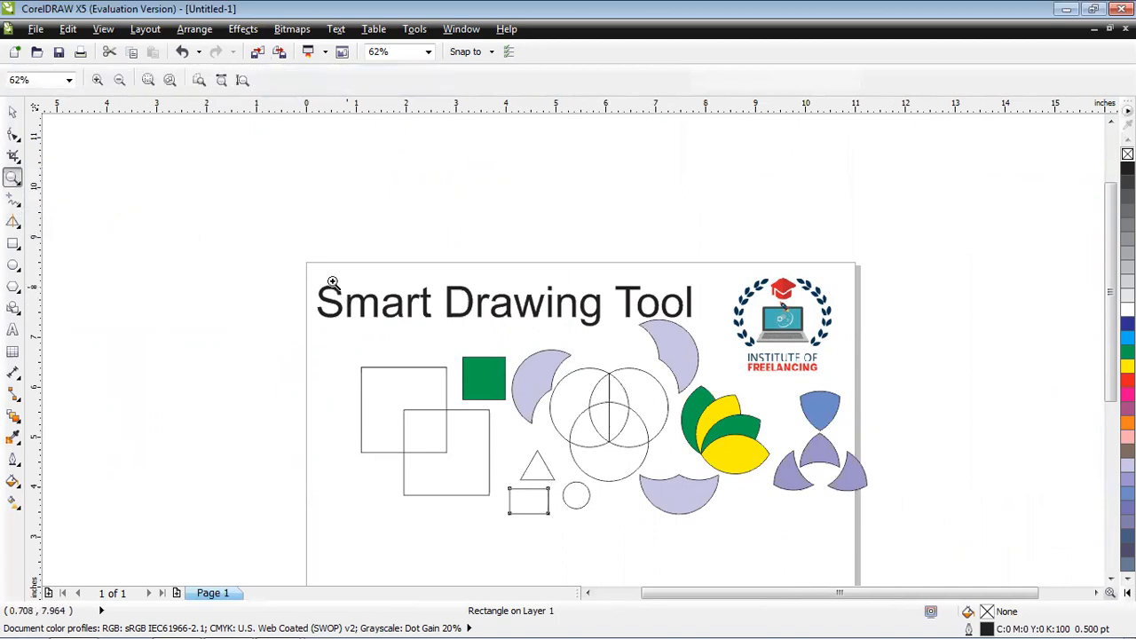
{"action": "left_click_drag", "start_coordinate": [306, 262], "coordinate": [868, 529]}
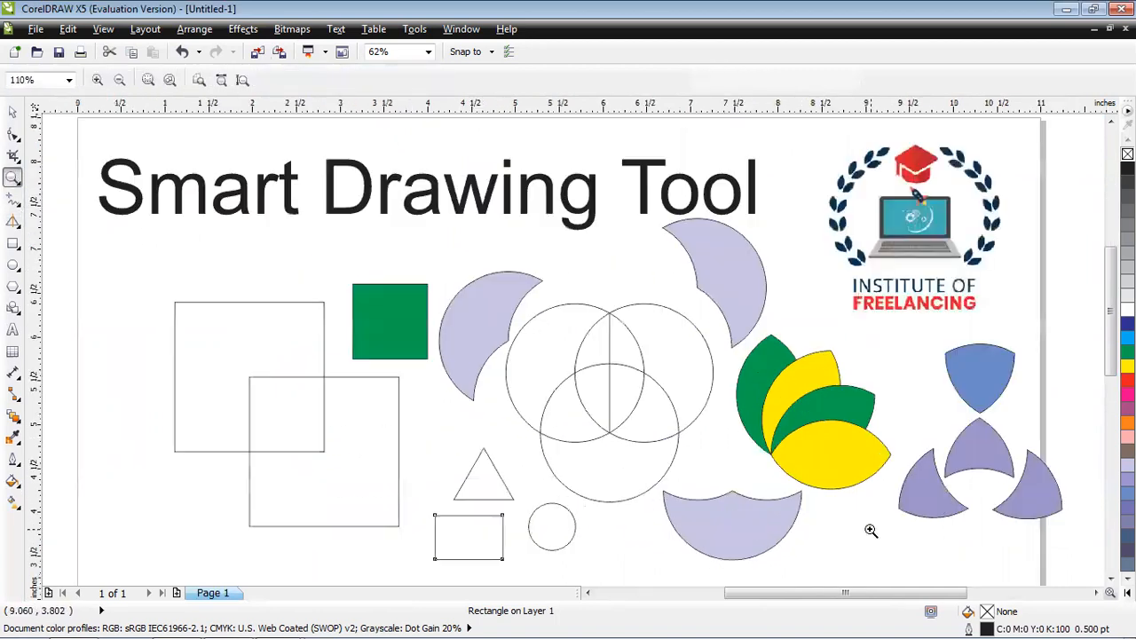
{"action": "left_click", "coordinate": [13, 221]}
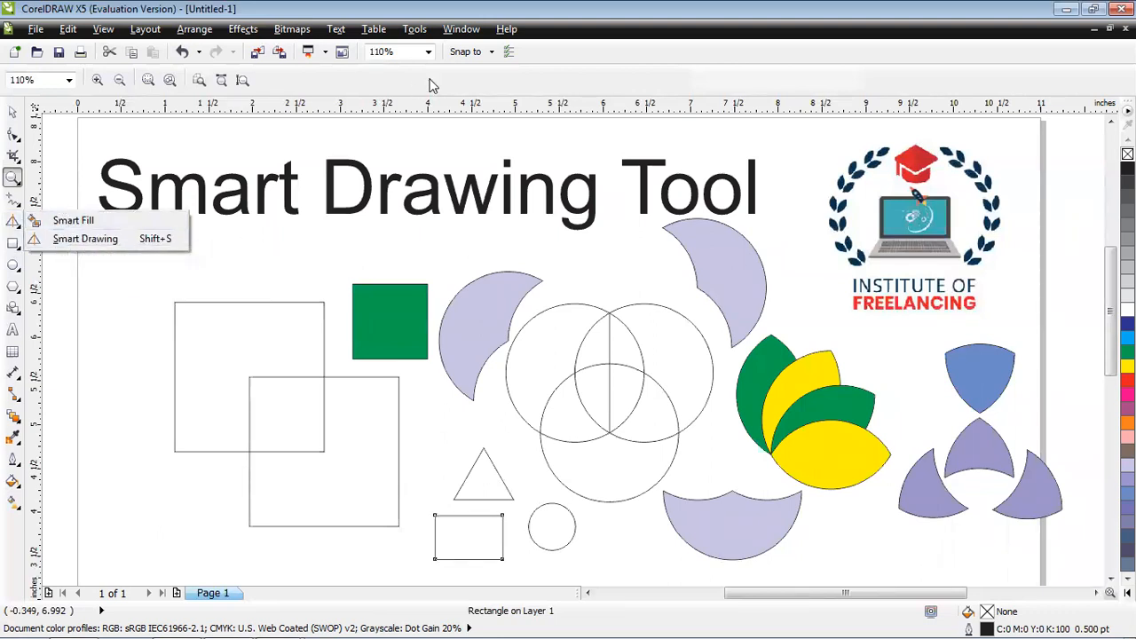
{"action": "left_click", "coordinate": [71, 236]}
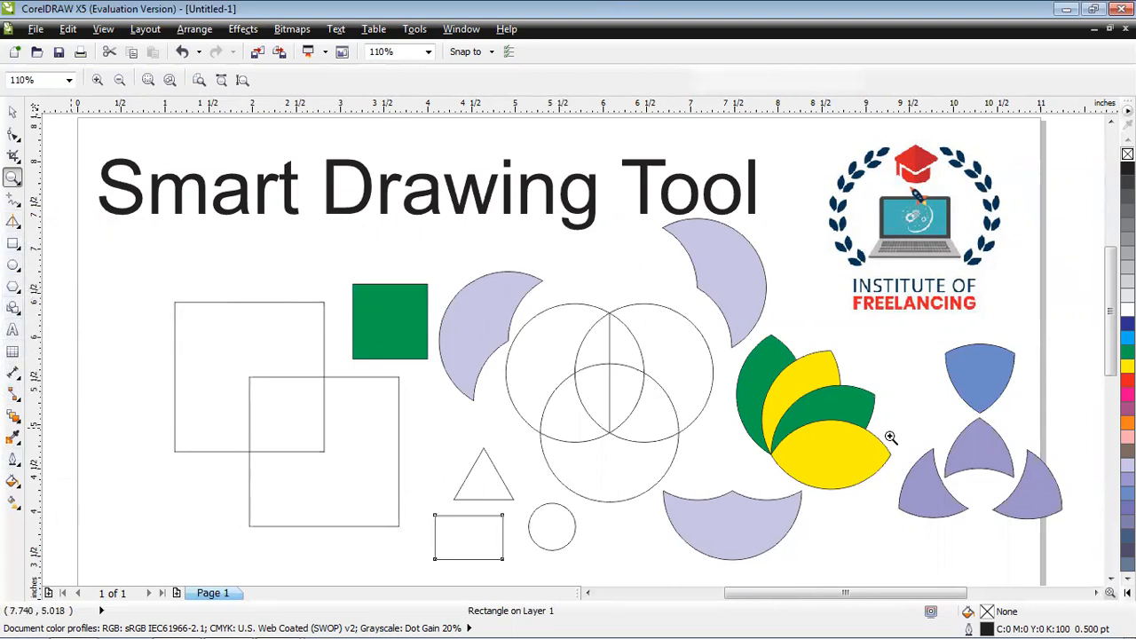
{"action": "left_click", "coordinate": [13, 111]}
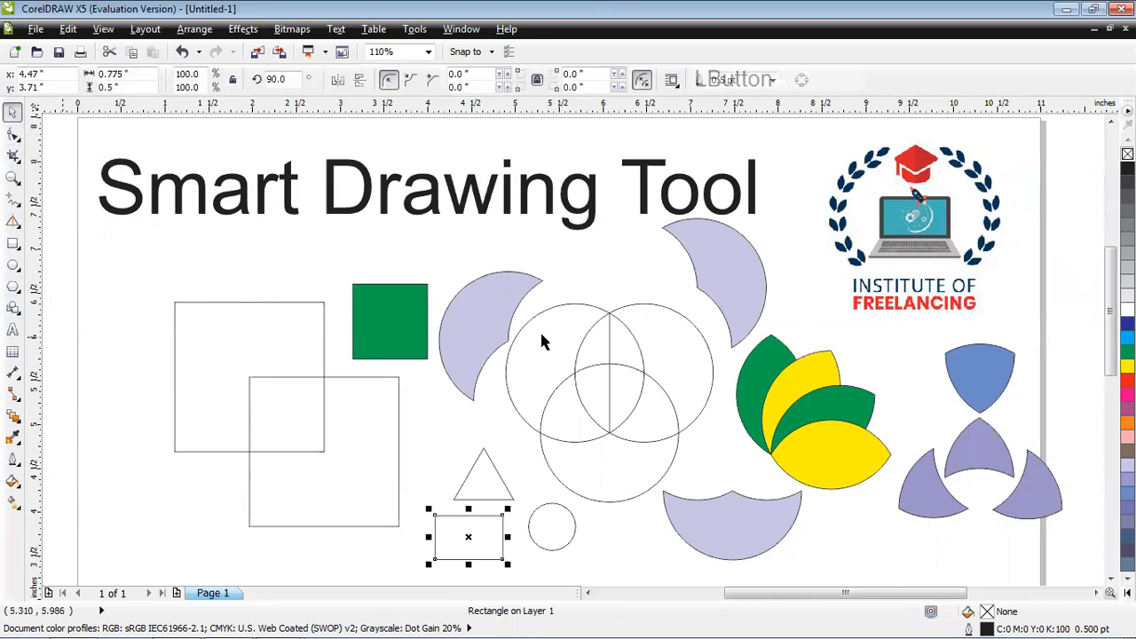